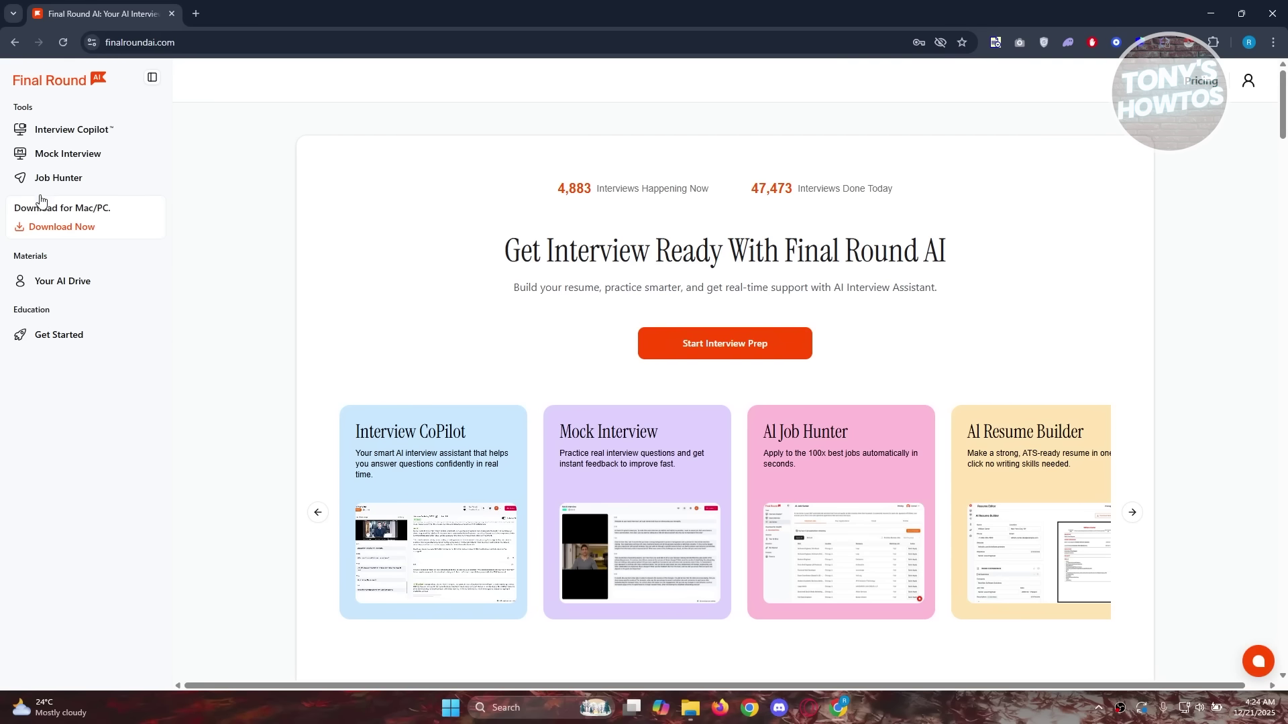
Open the Mock Interview page to see the 13 AI interviewers and their filters.
left_click(112, 164)
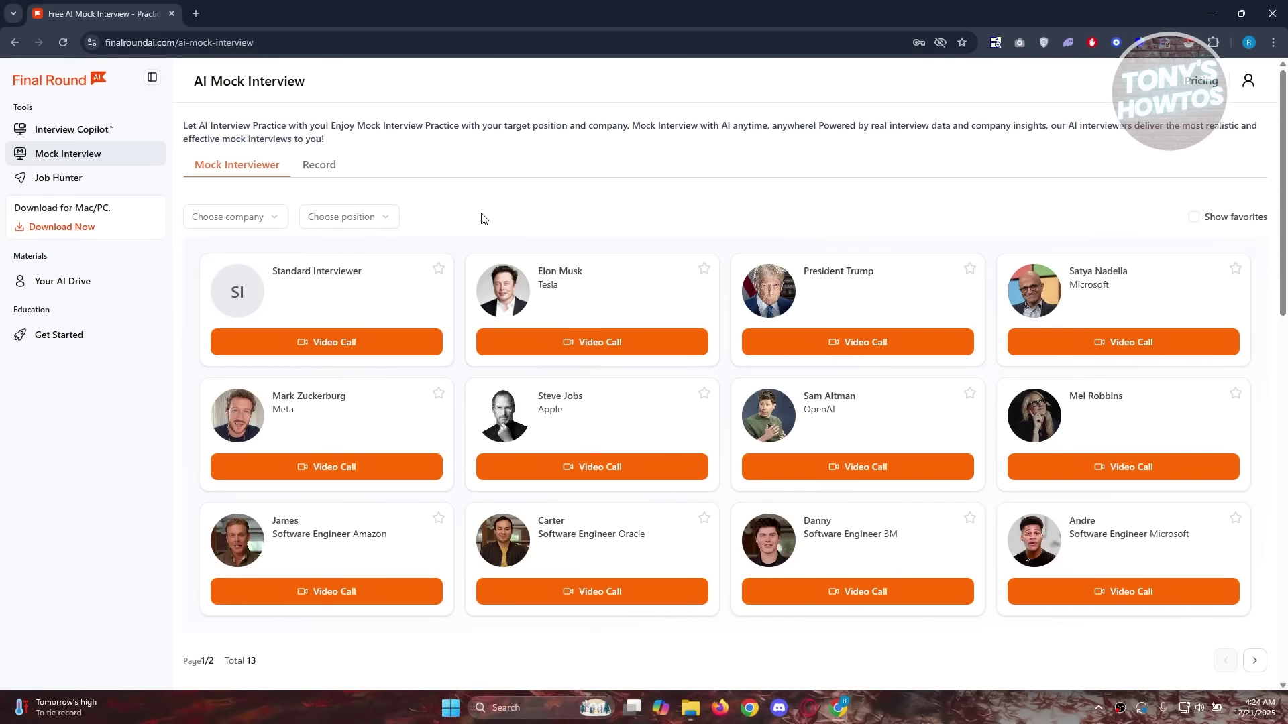
Open Your AI Drive under Materials, which brings up the AI Resume Builder in a new tab.
left_click(96, 287)
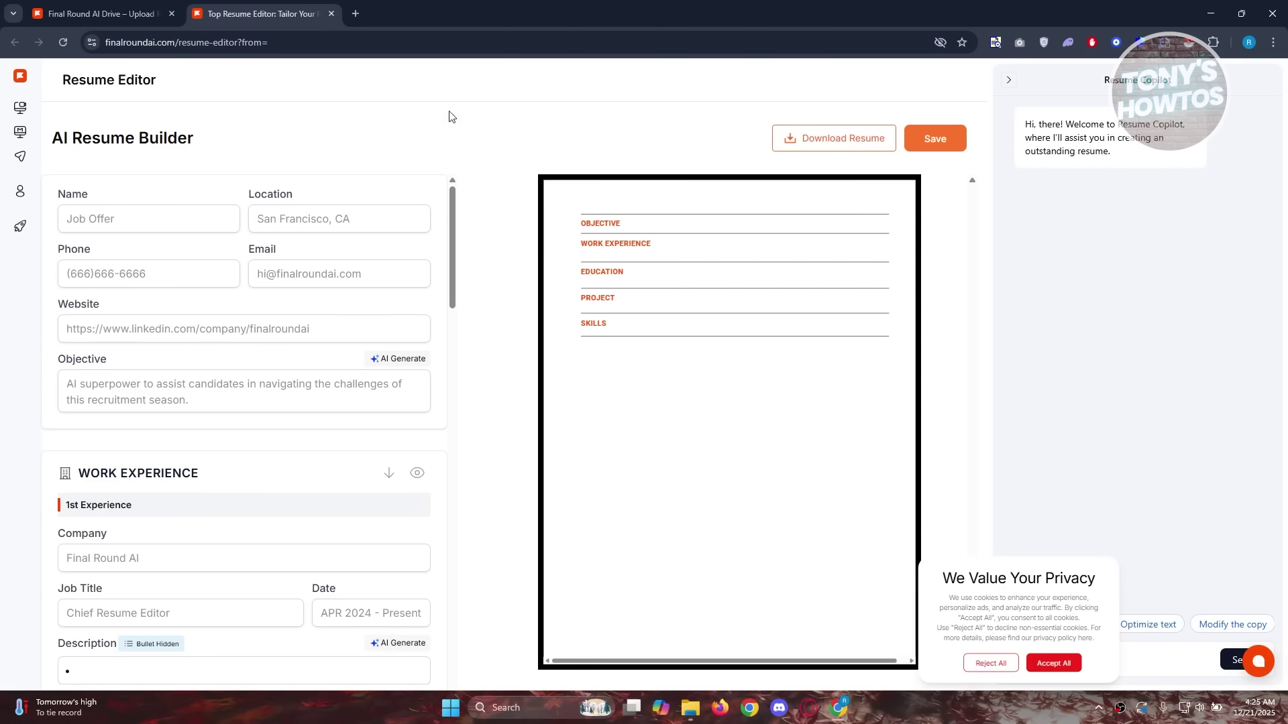
Scroll through the empty resume template, then return to the AI Drive tab.
scroll(325, 445, "down", 10)
scroll(322, 448, "down", 7)
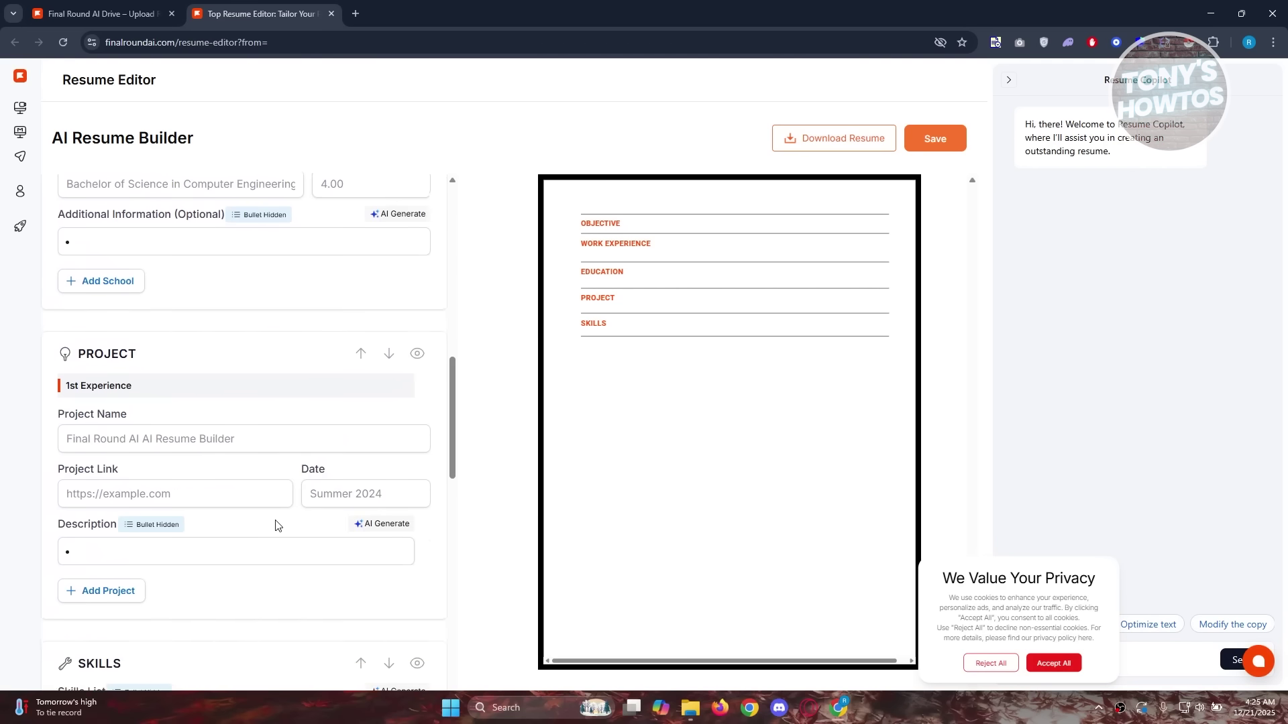
scroll(272, 537, "down", 10)
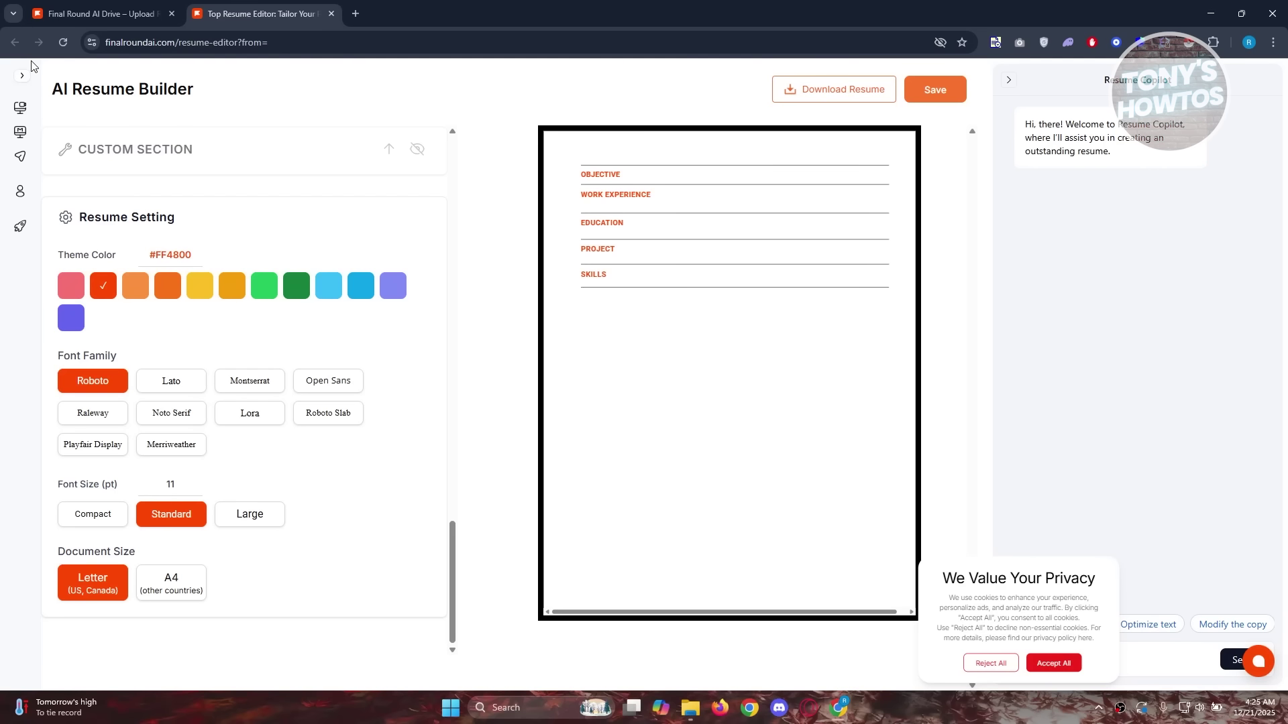
left_click(110, 11)
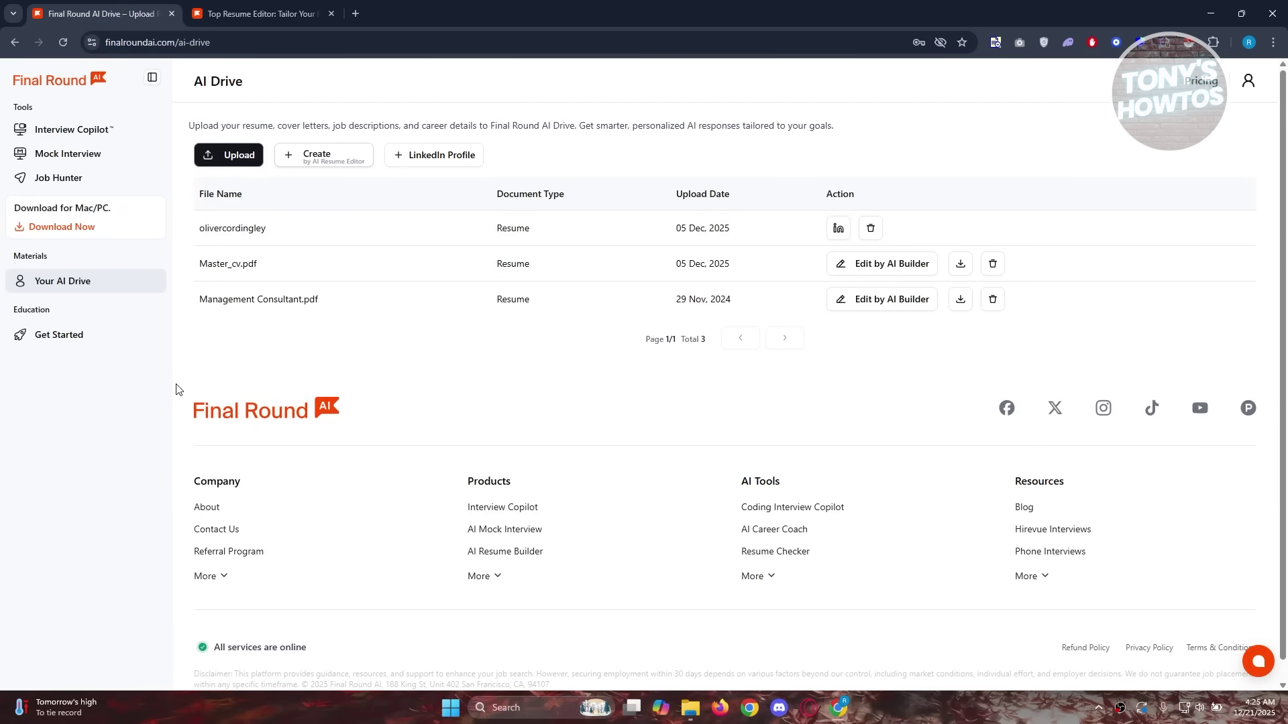
Close the Resume Editor and start a Standard Interviewer video call from Mock Interview.
left_click(332, 13)
left_click(71, 155)
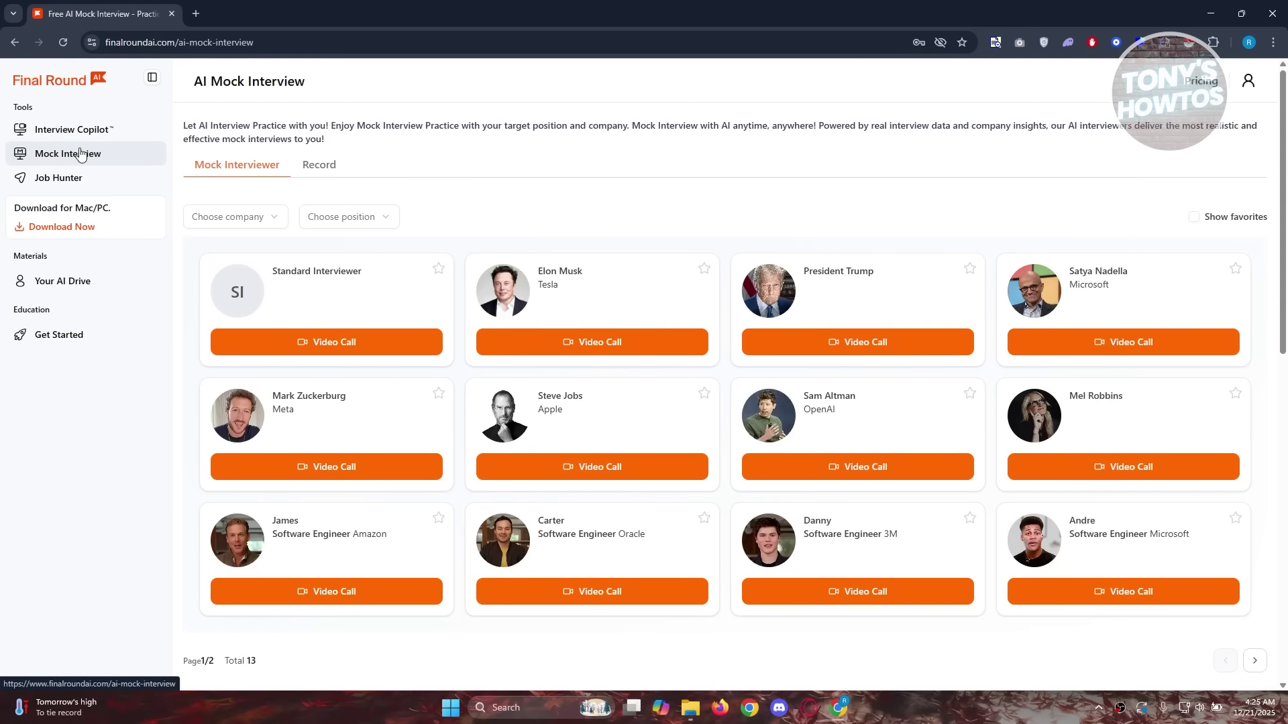
left_click(328, 342)
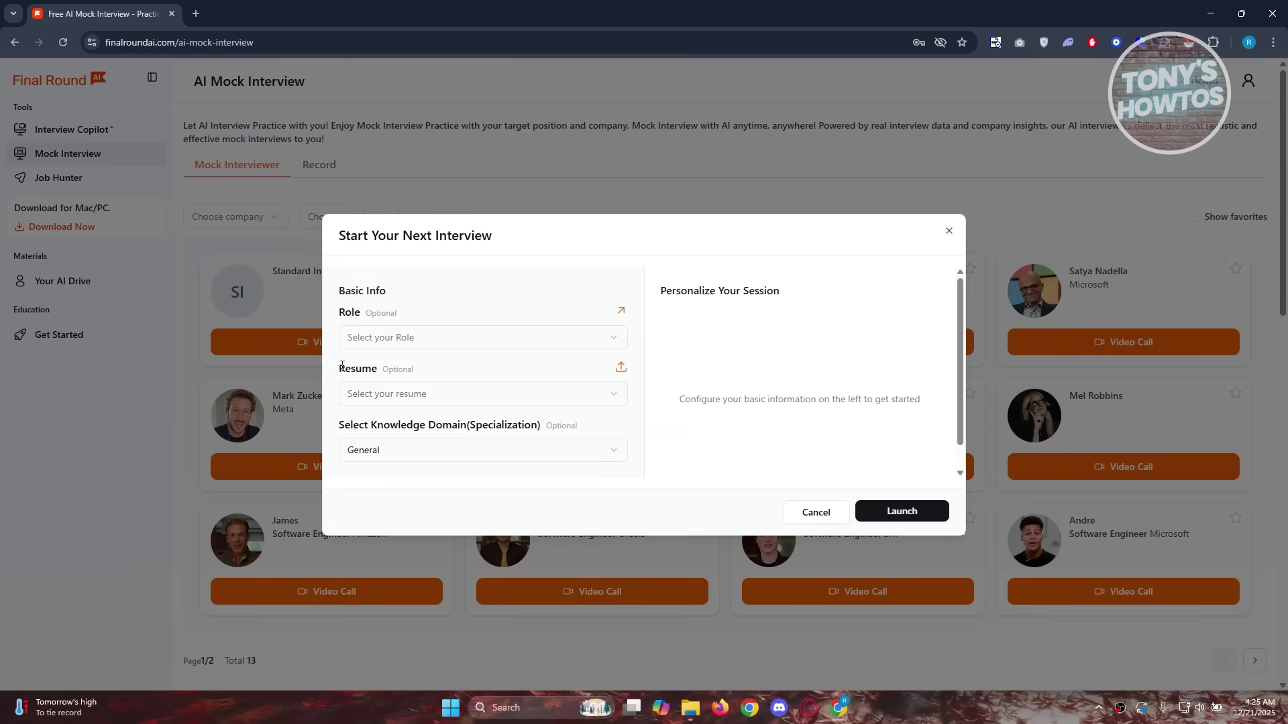
Choose role Product Manager @ Google, resume Management Consultant.pdf and domain Software Engineering, then launch.
left_click(368, 344)
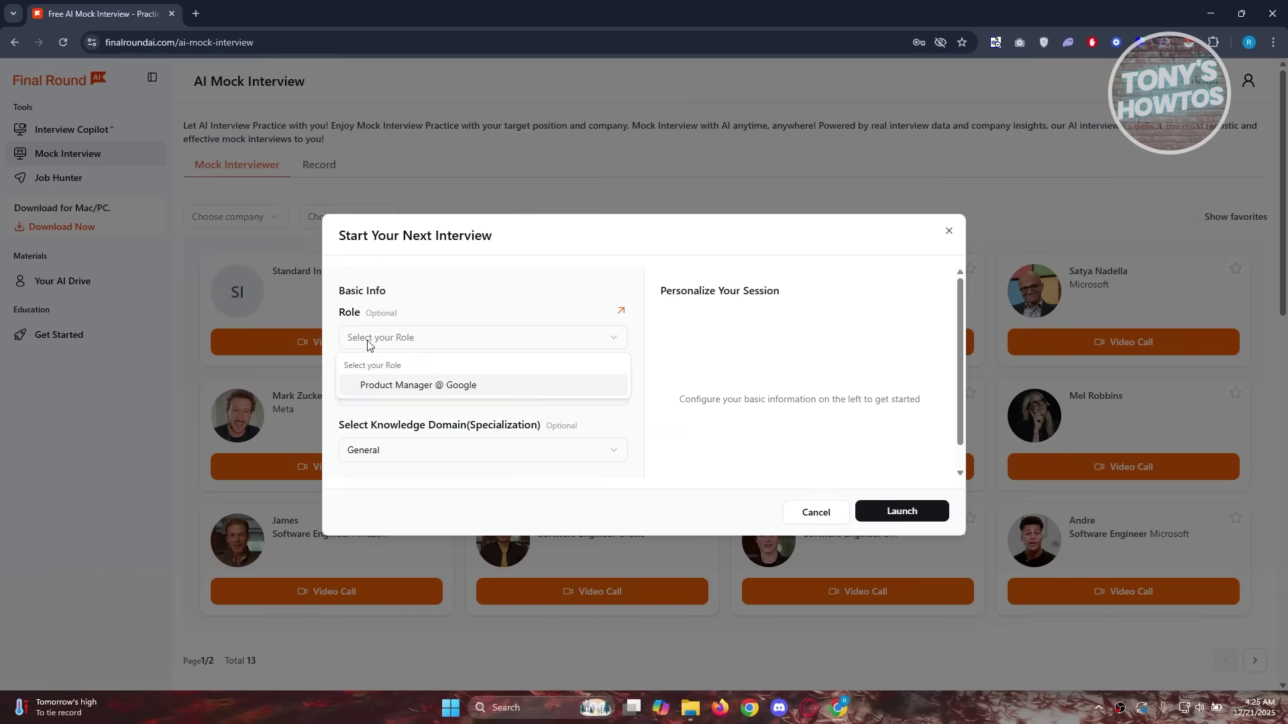
left_click(406, 388)
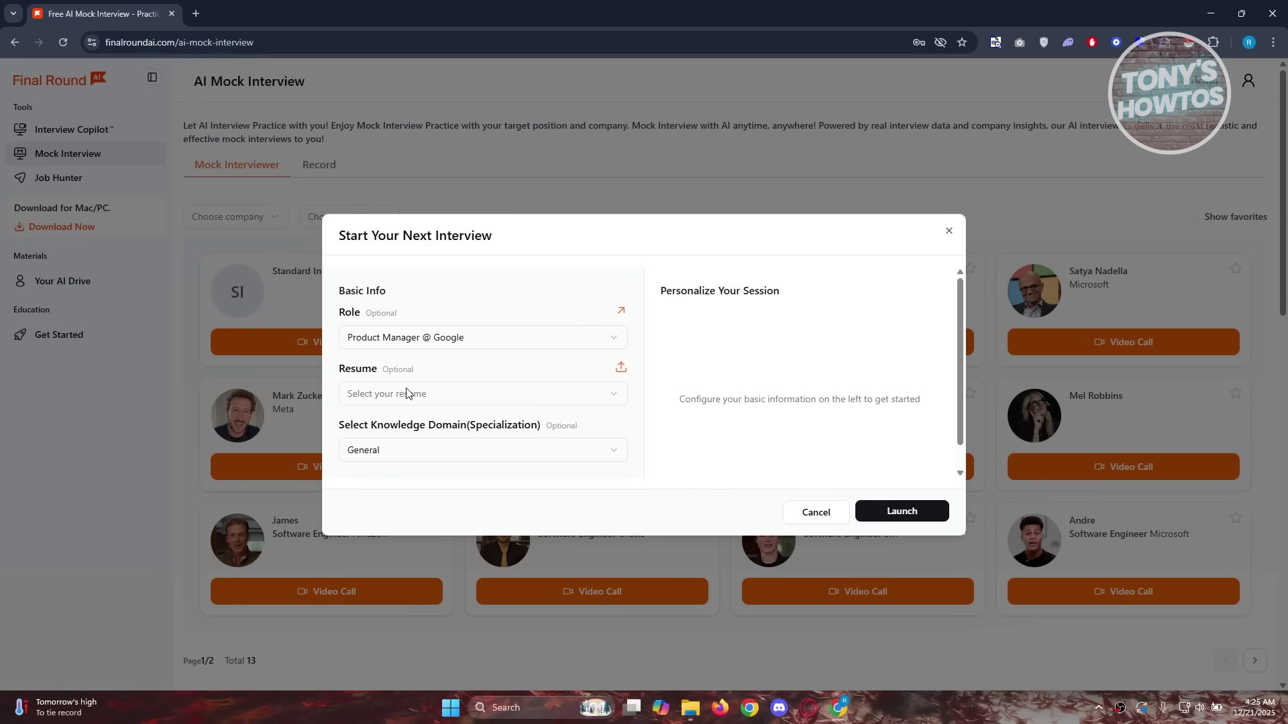
left_click(443, 402)
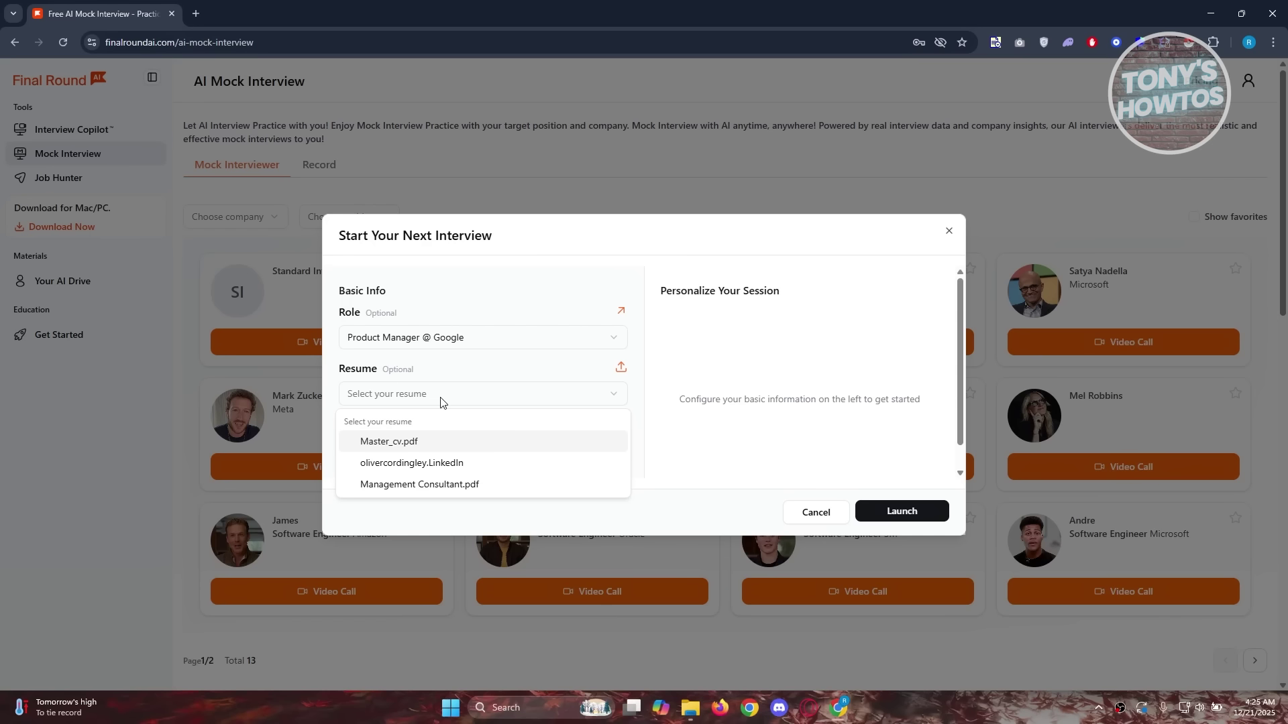
left_click(421, 484)
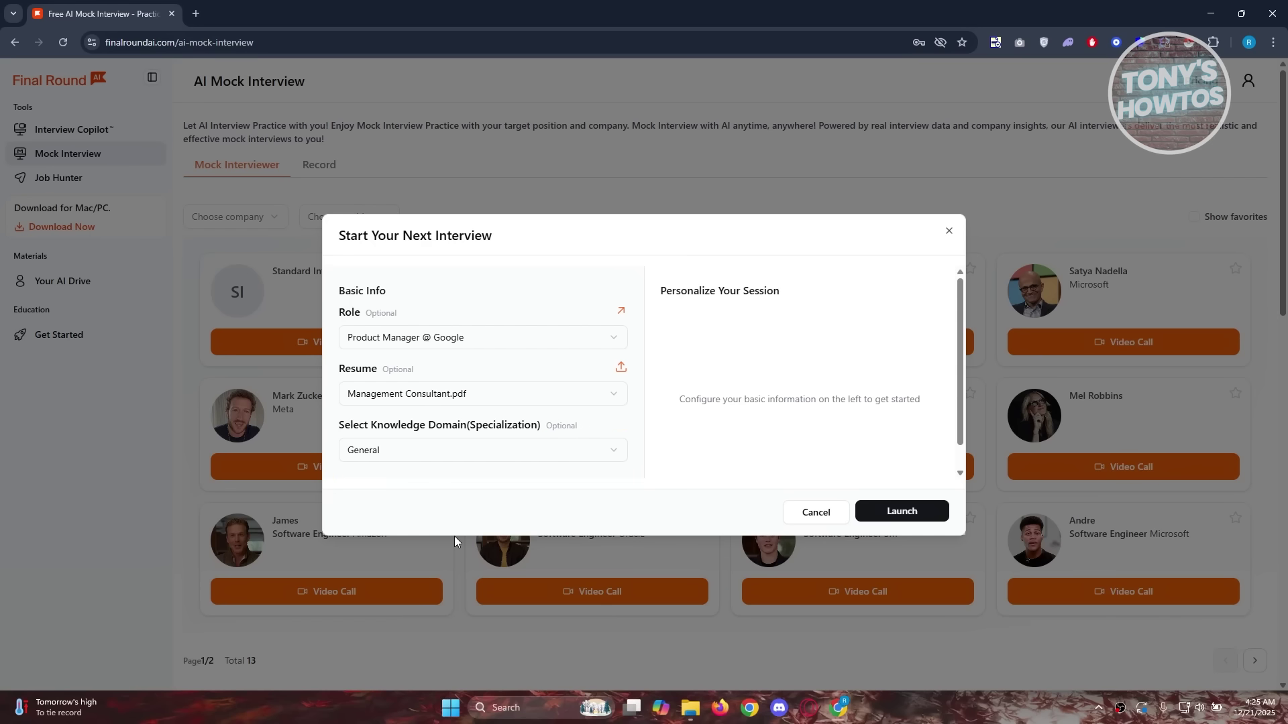
left_click(450, 458)
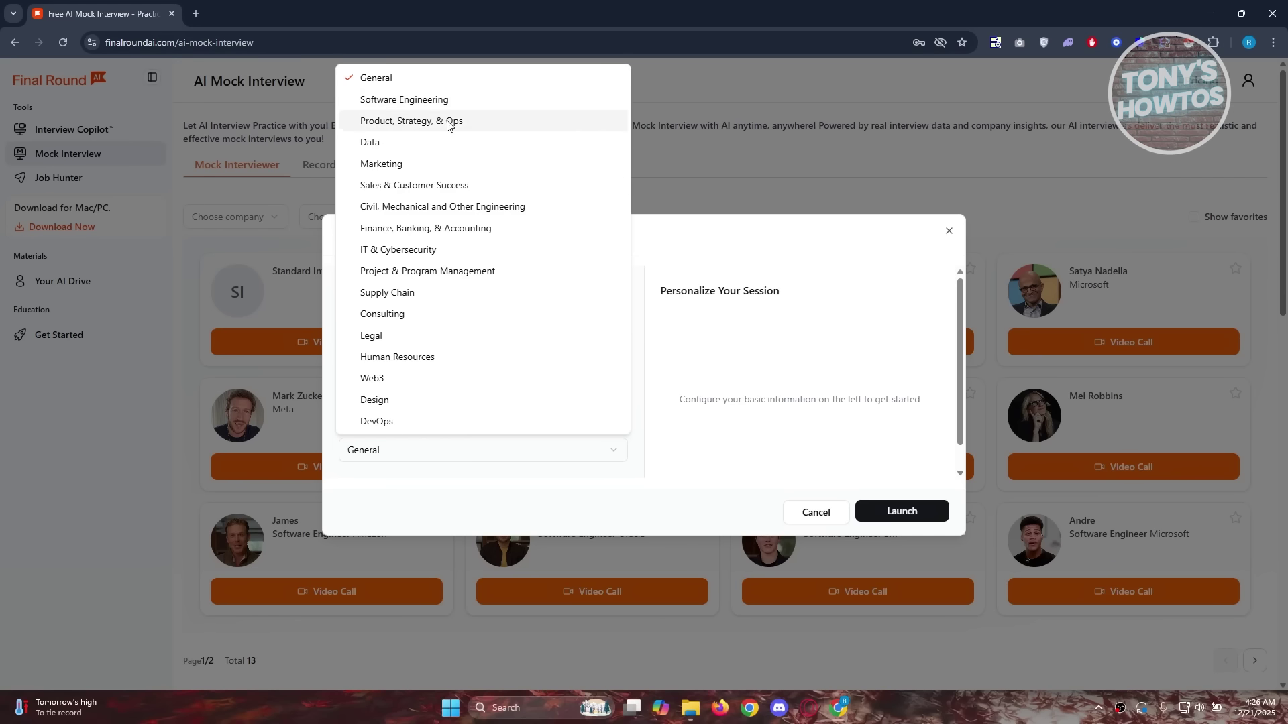
left_click(408, 102)
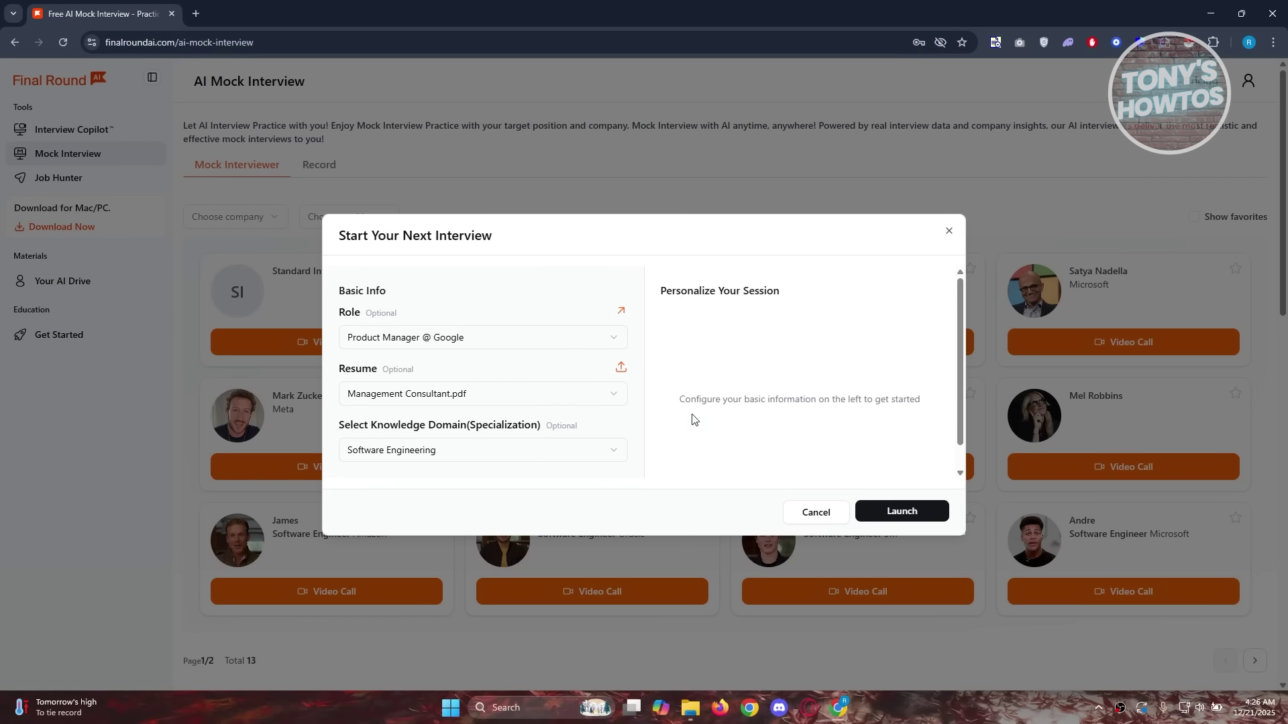
left_click(895, 513)
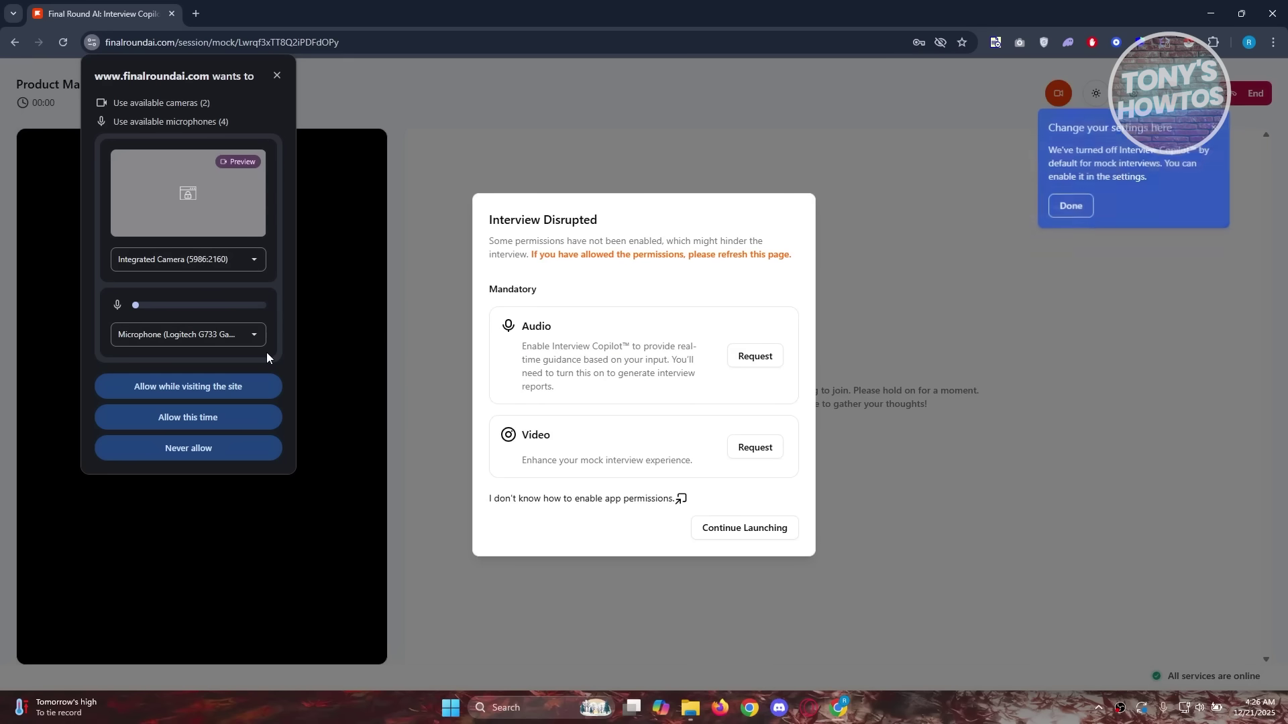
Select the DGM20 USB Microphone, allow camera and microphone access, and dismiss the settings notice.
left_click(247, 337)
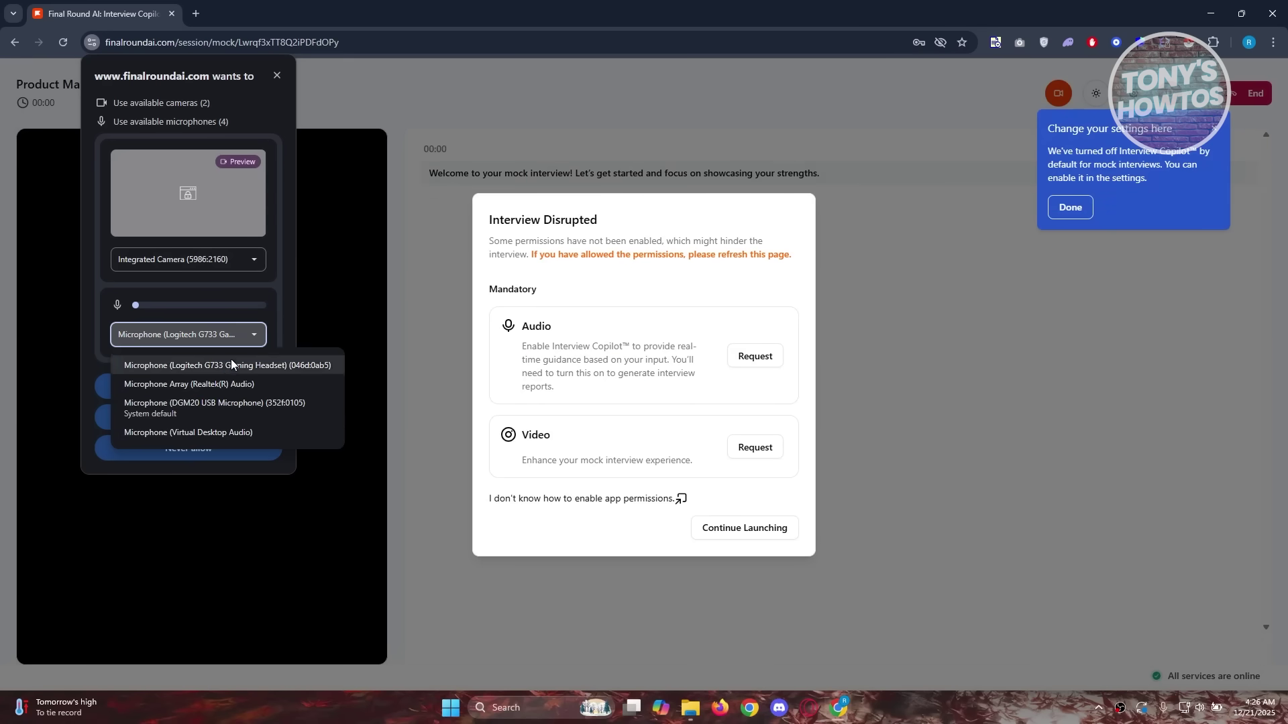
left_click(195, 411)
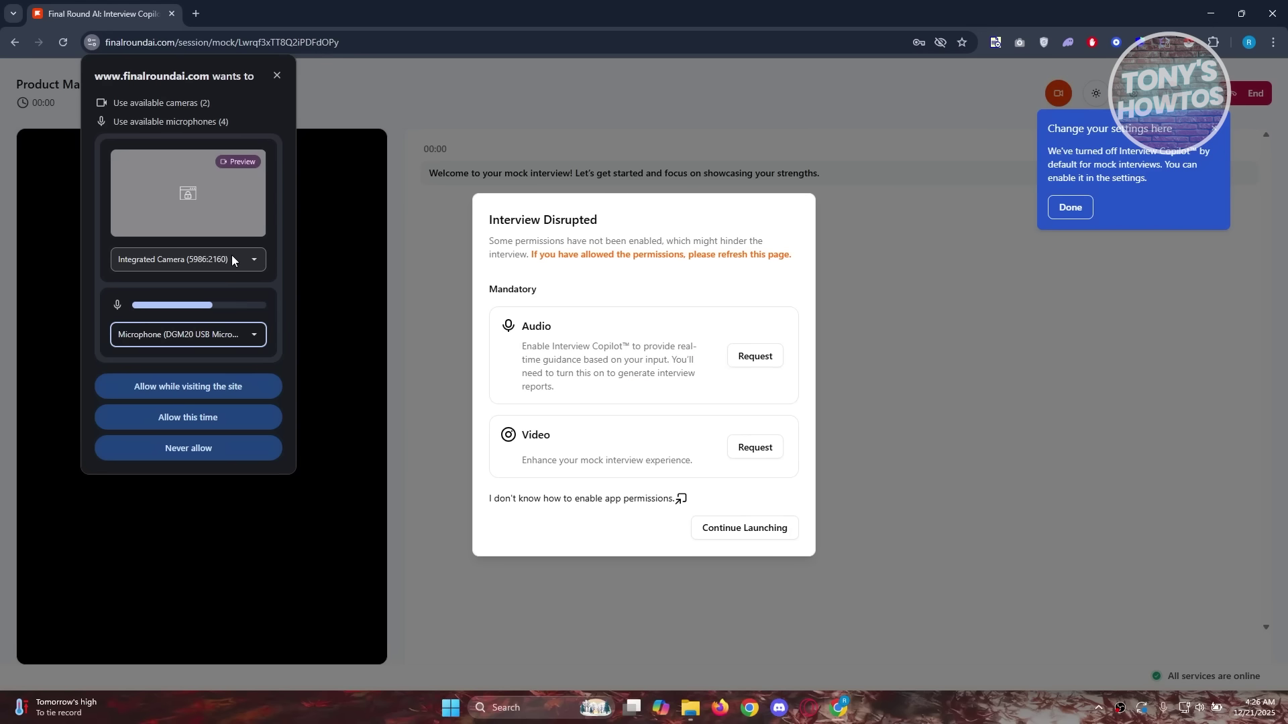
left_click(219, 389)
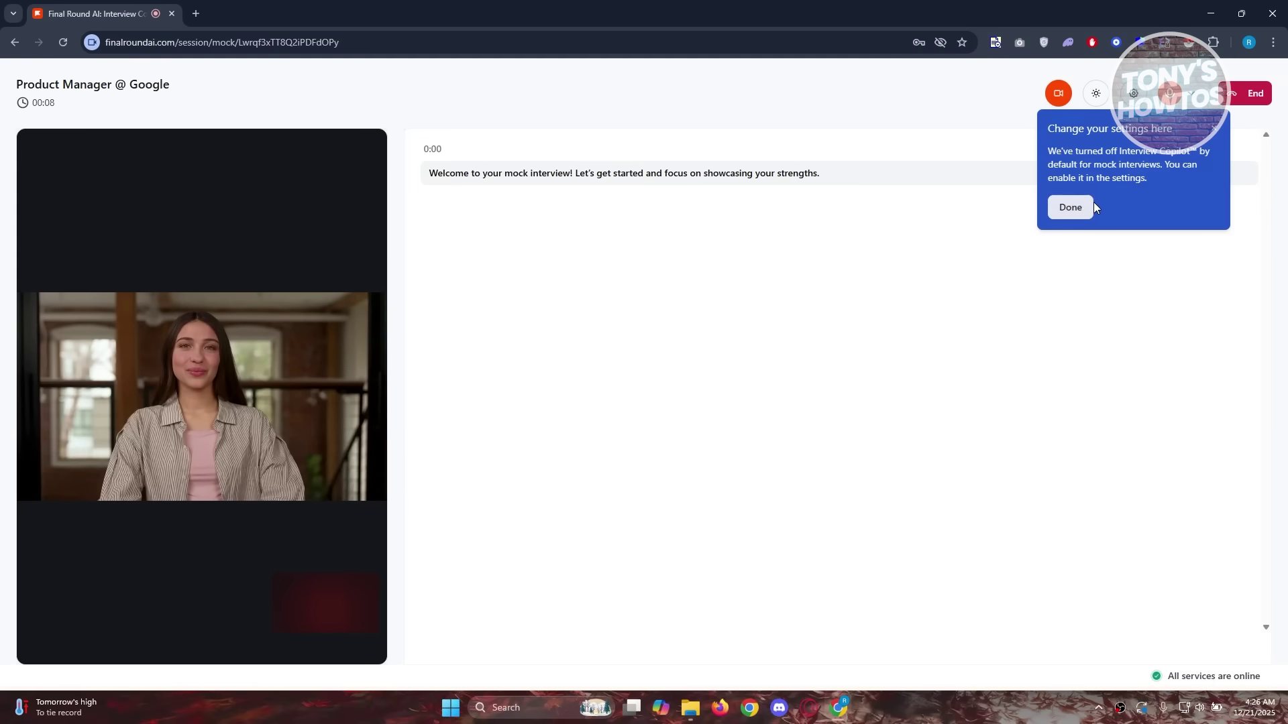
left_click(1072, 209)
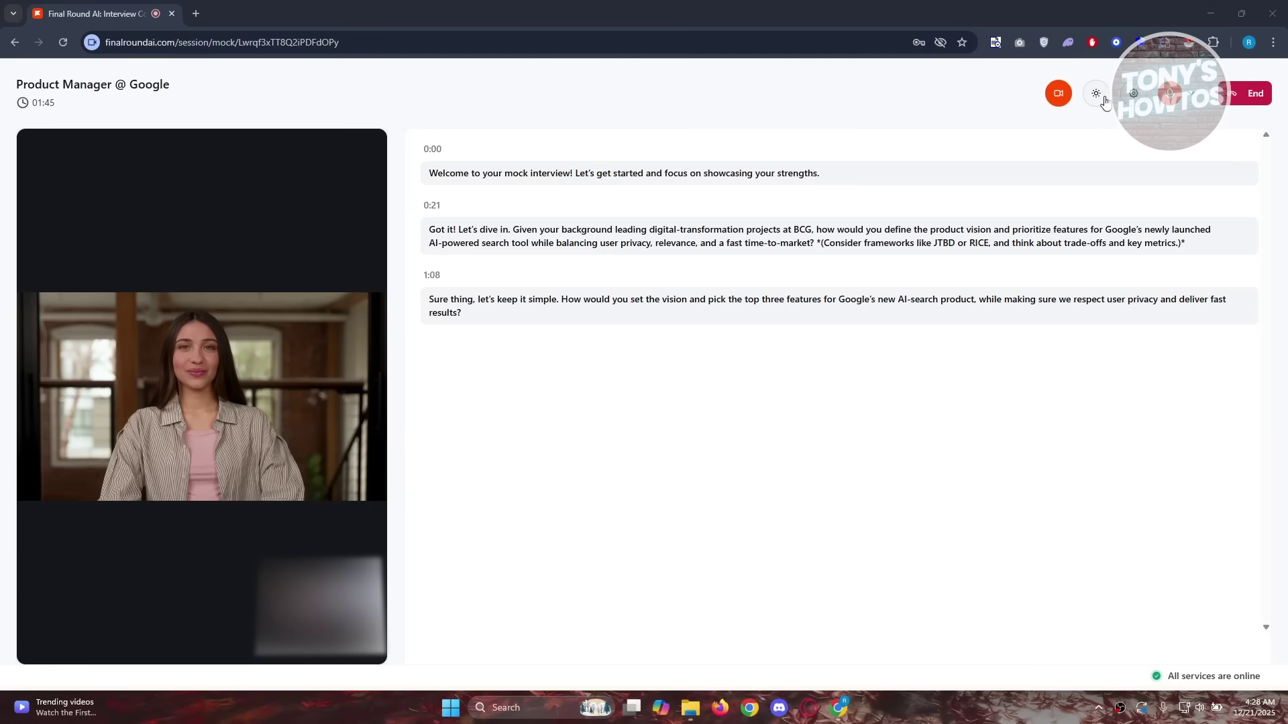
left_click(1134, 100)
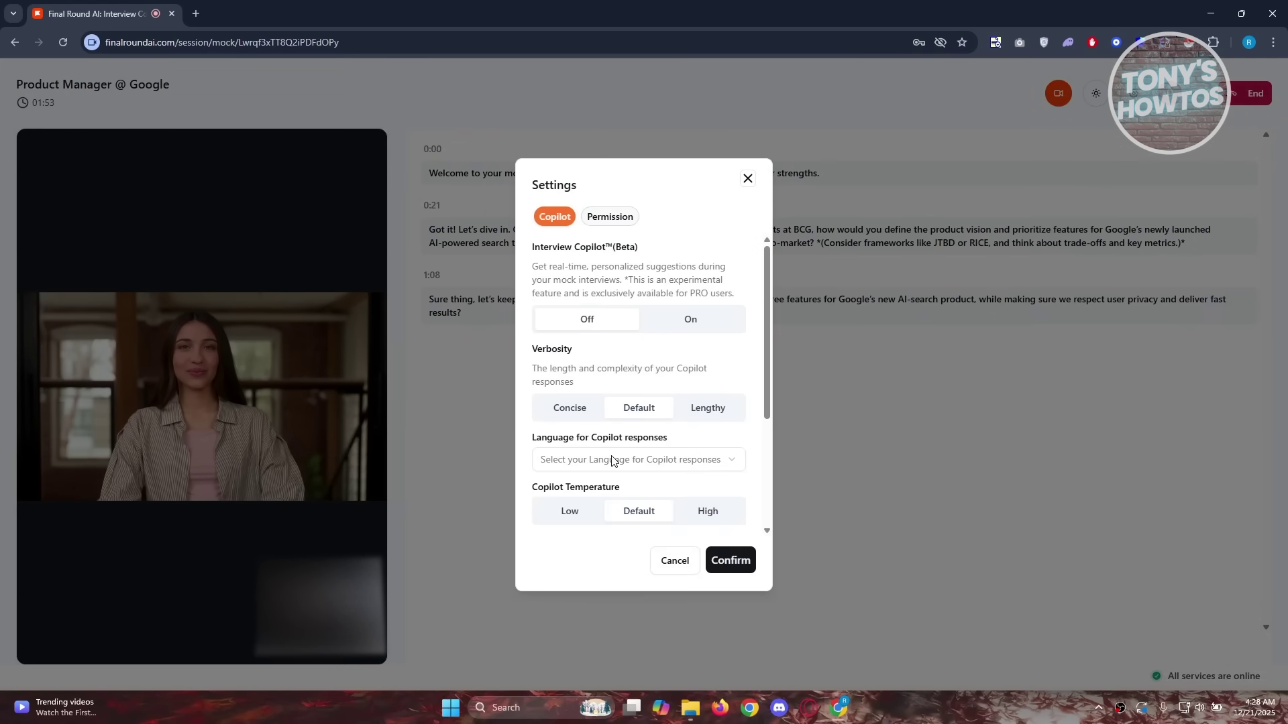
scroll(607, 459, "down", 3)
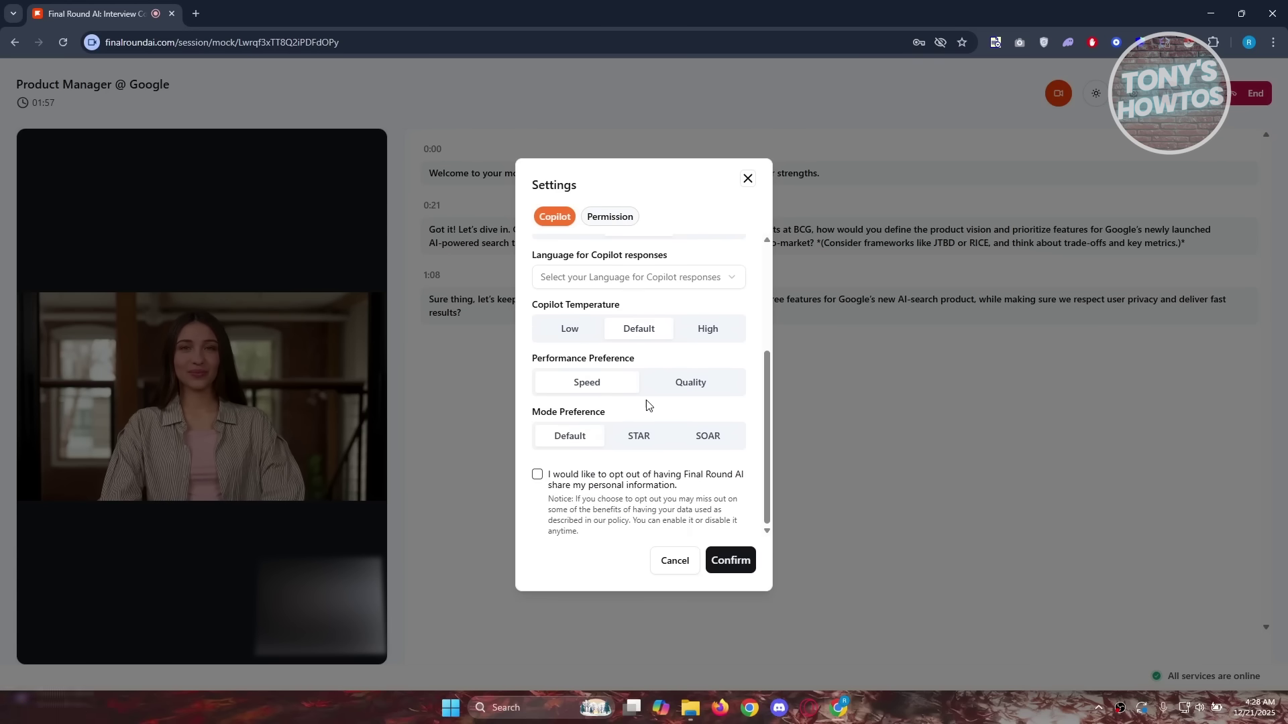
left_click(747, 179)
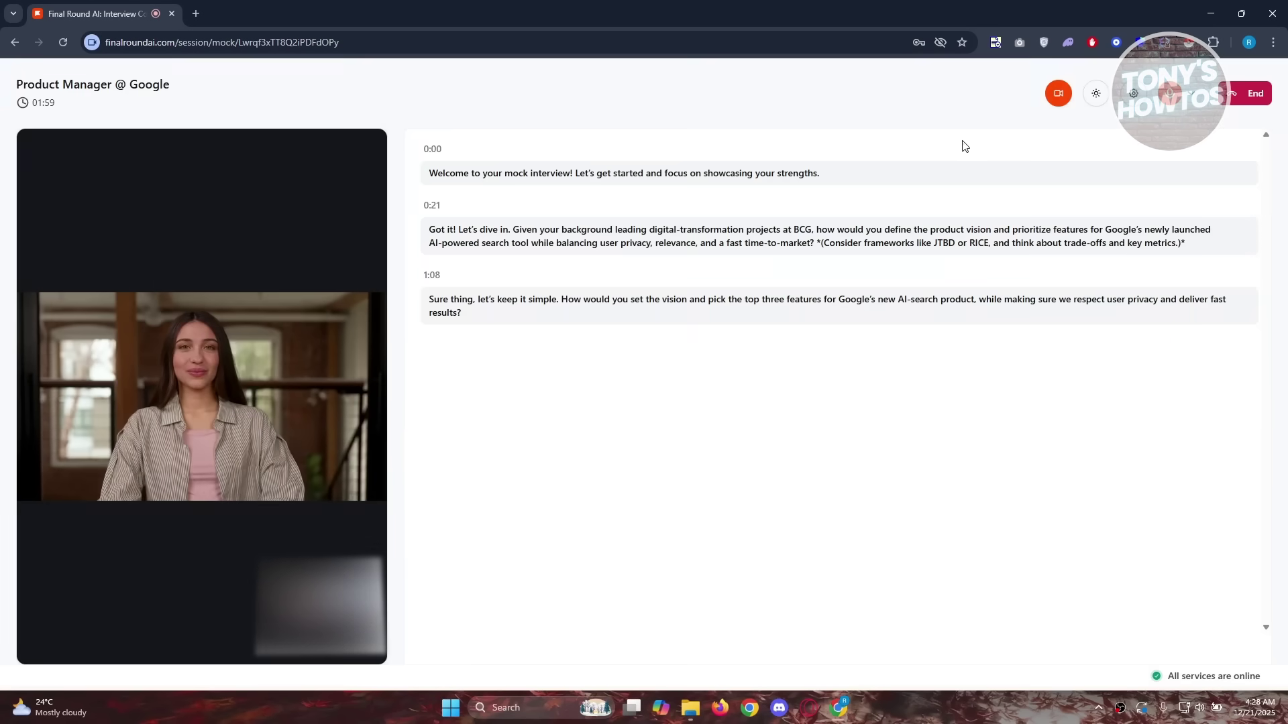
Check the microphone sources, toggle dark theme on and off, then request ending the session.
left_click(1191, 101)
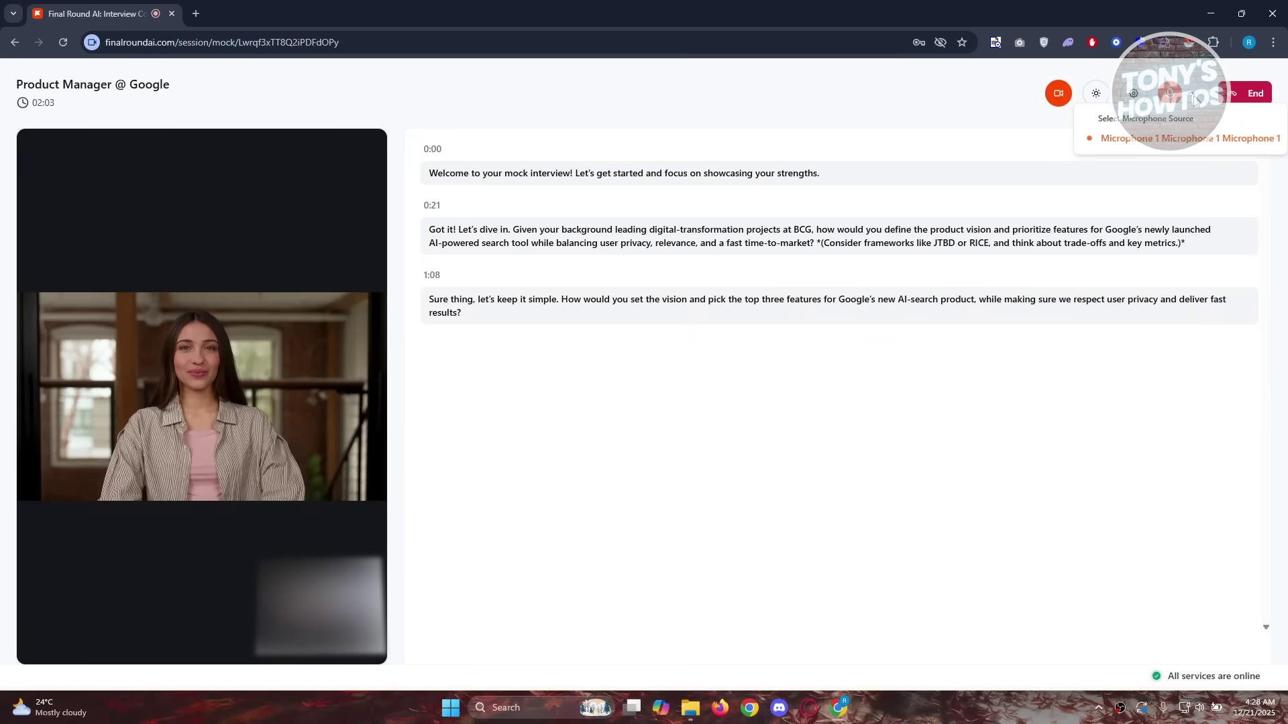
left_click(942, 130)
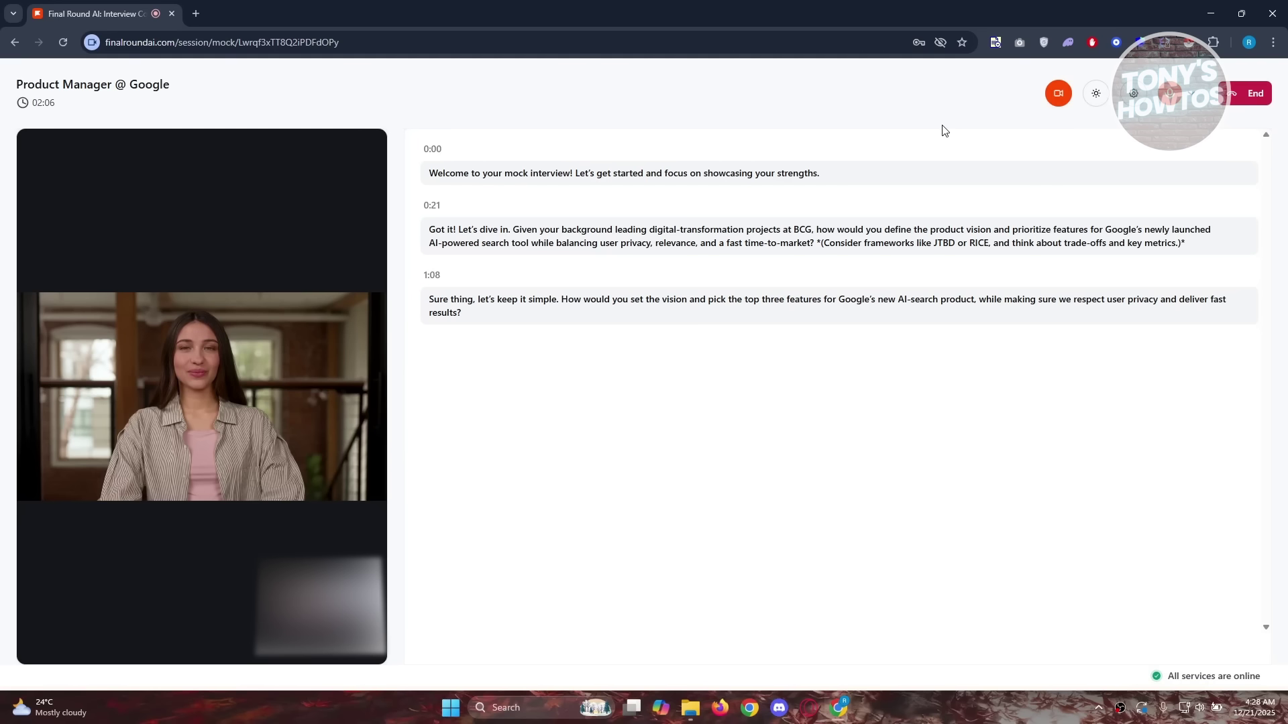
left_click(1097, 93)
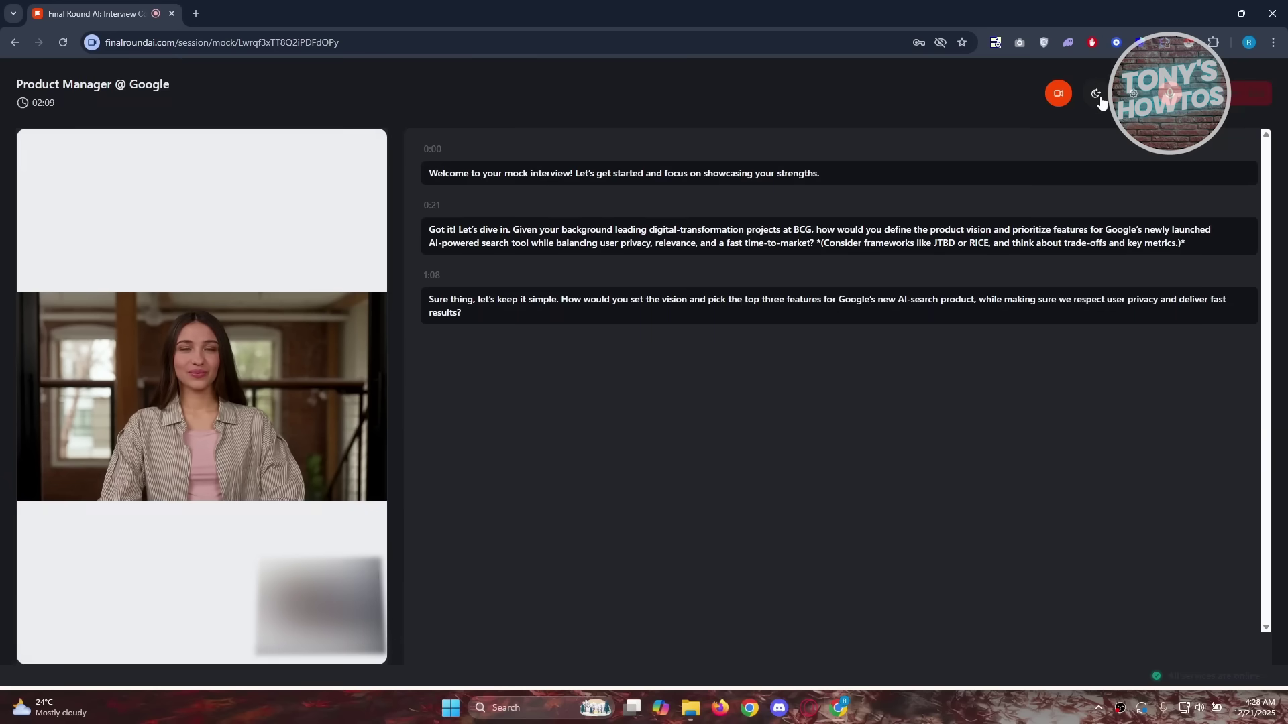
left_click(1100, 93)
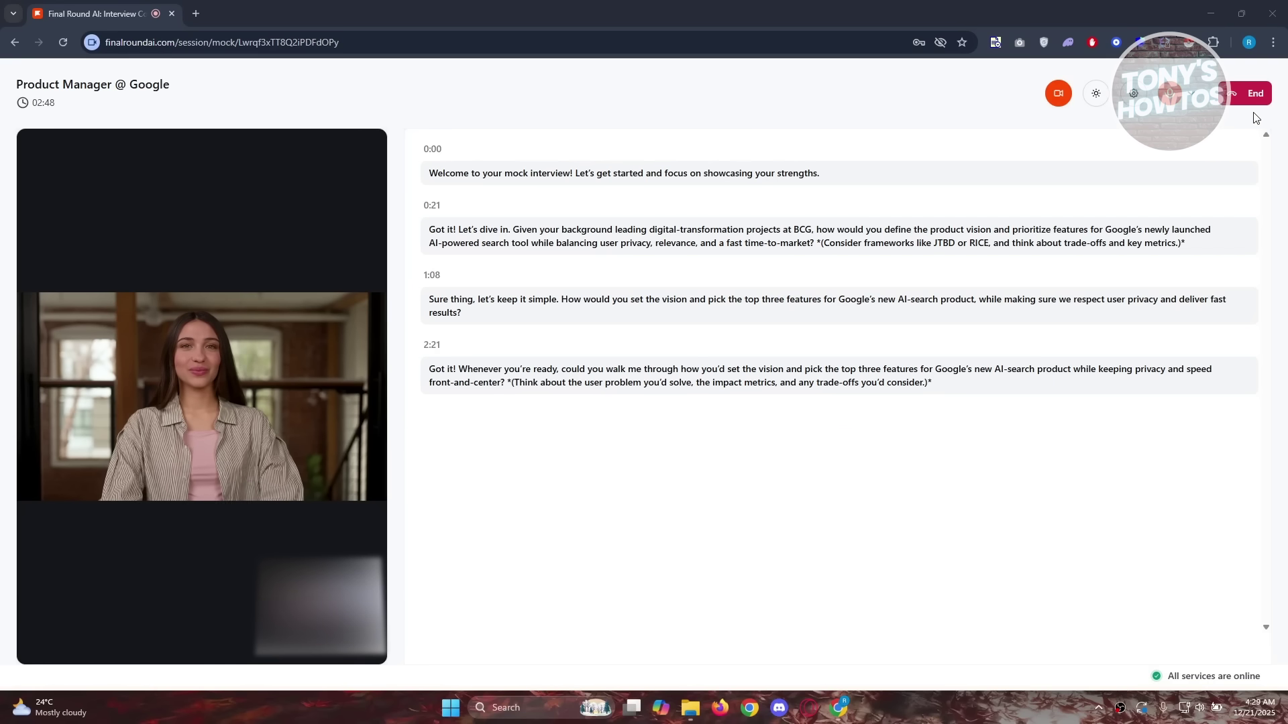
left_click(1258, 94)
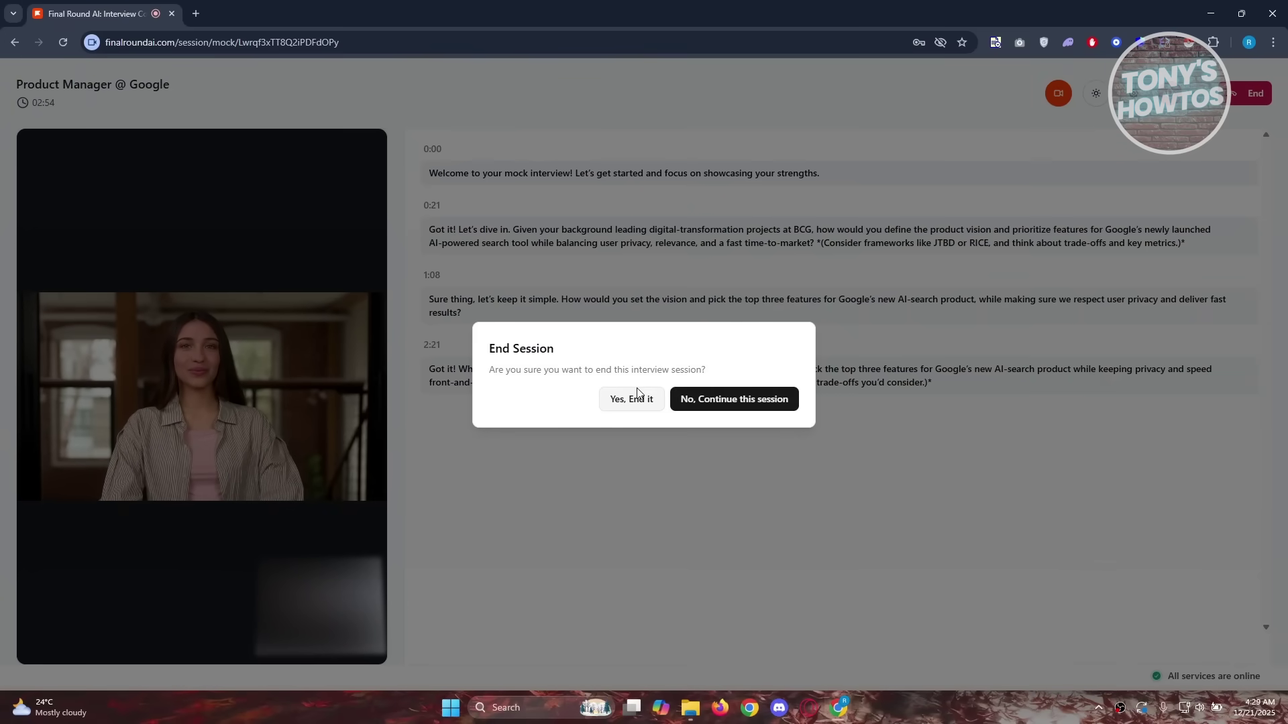
Confirm 'Yes, End it' to finish the interview and return to the 13 interviewers.
left_click(636, 409)
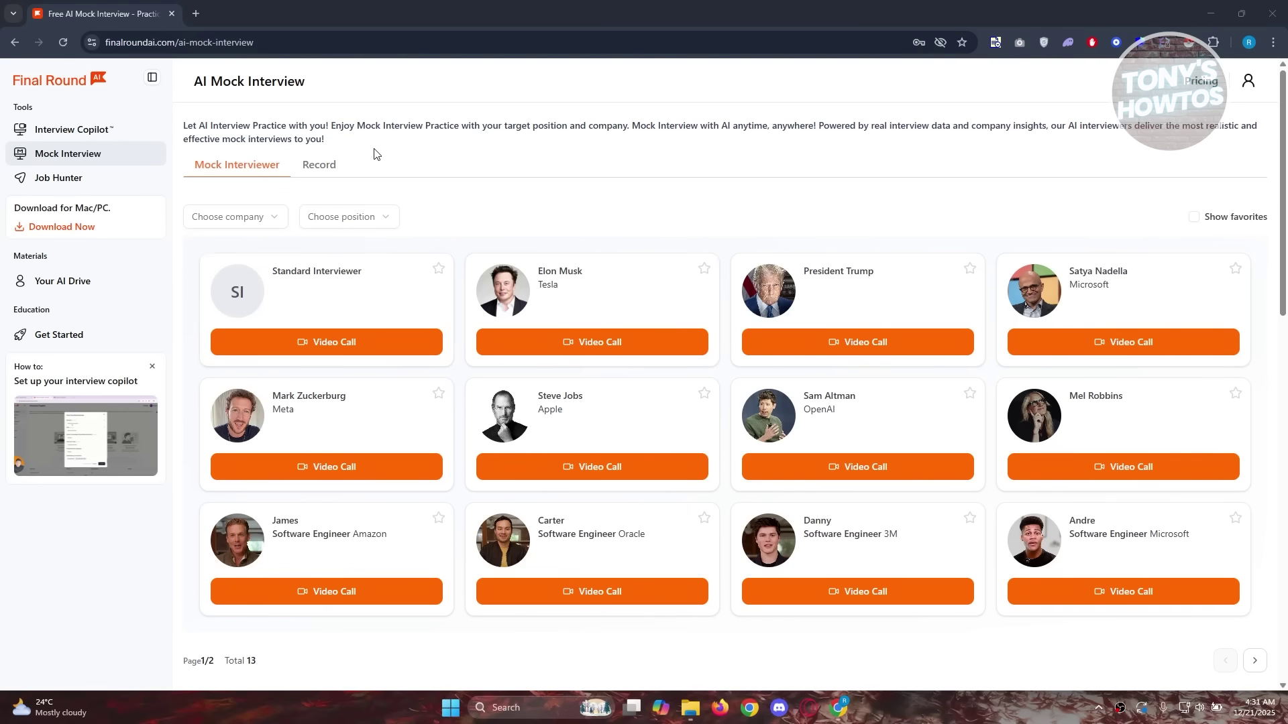
View the Q3 analysis in the latest Product Manager @ Google report, then return to Records.
left_click(321, 171)
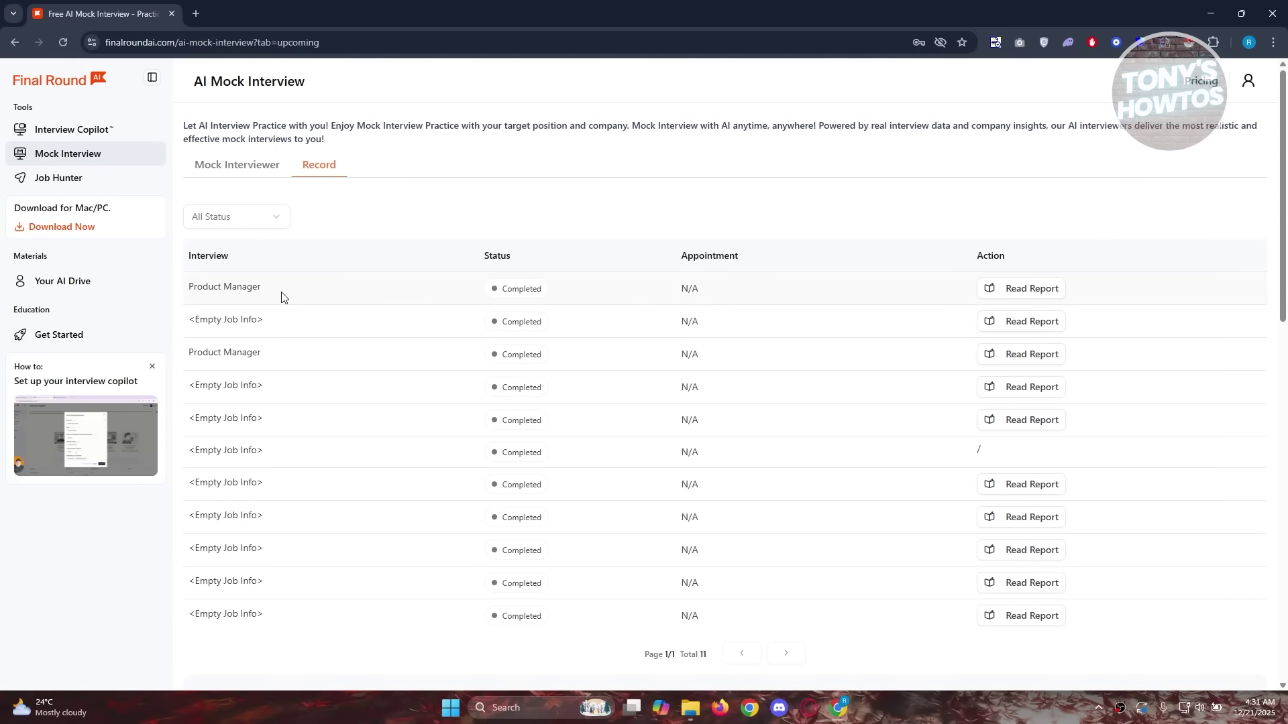
left_click(1023, 293)
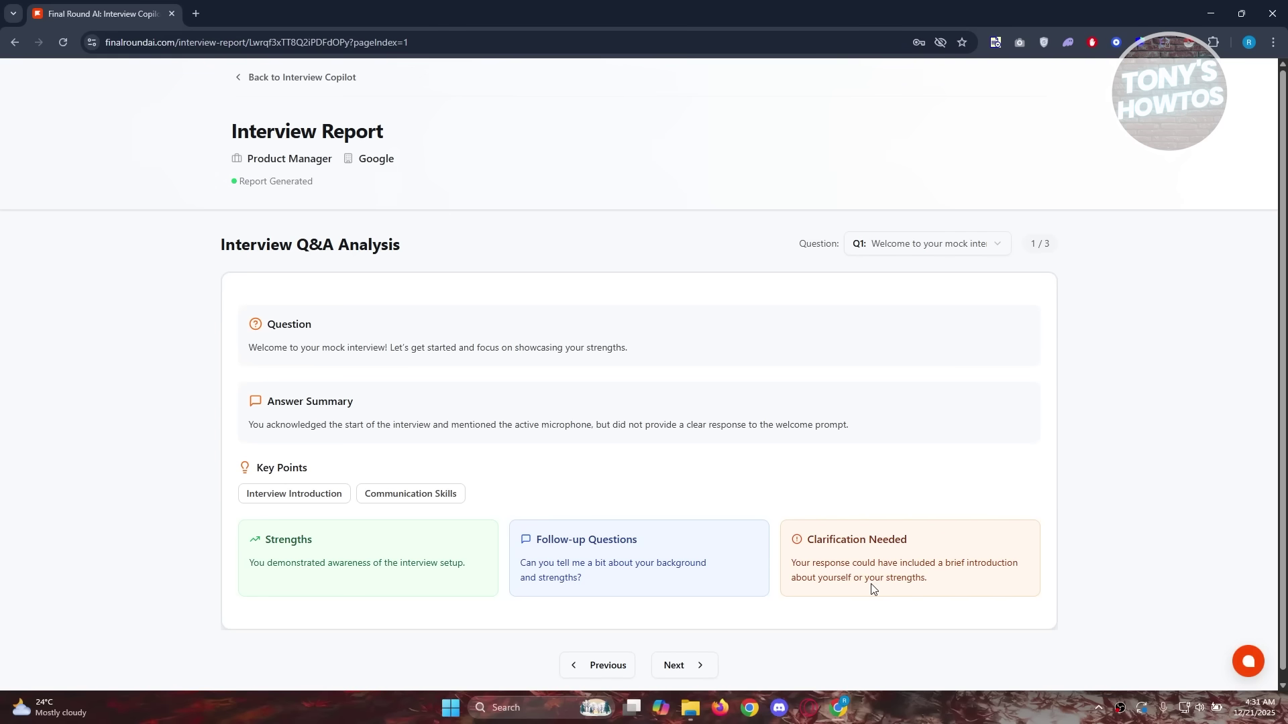
left_click(915, 245)
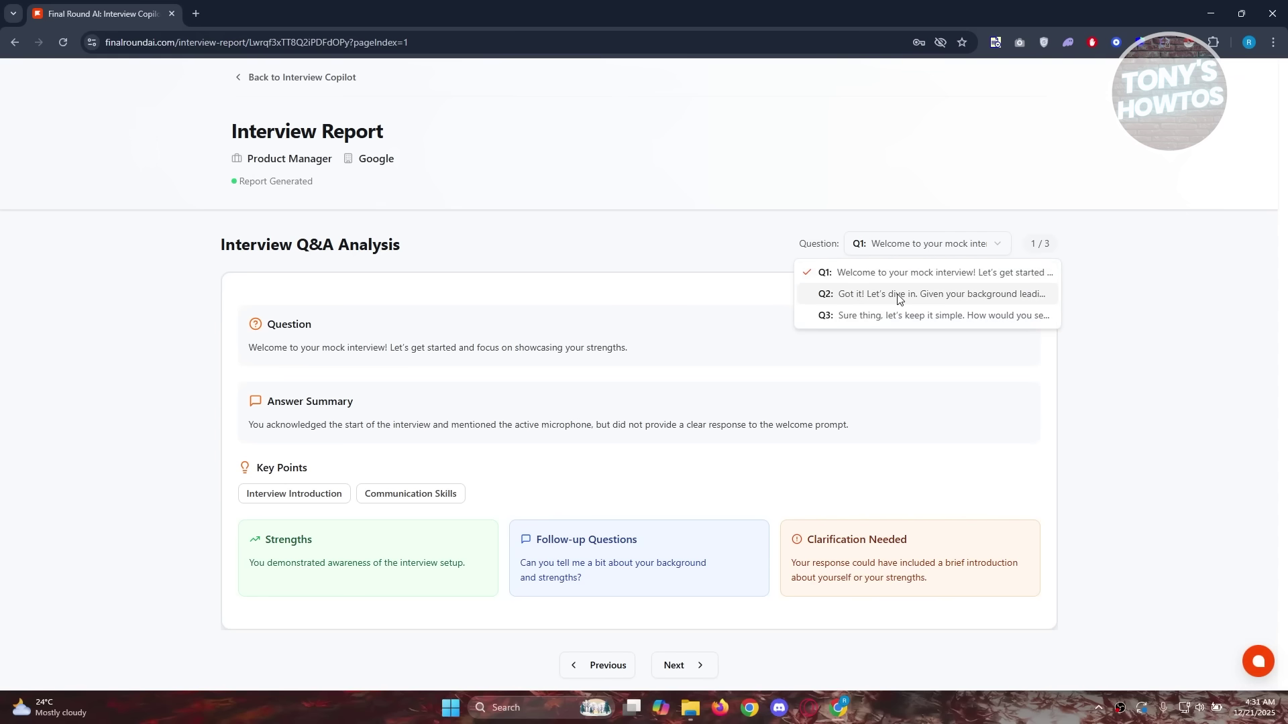
left_click(901, 319)
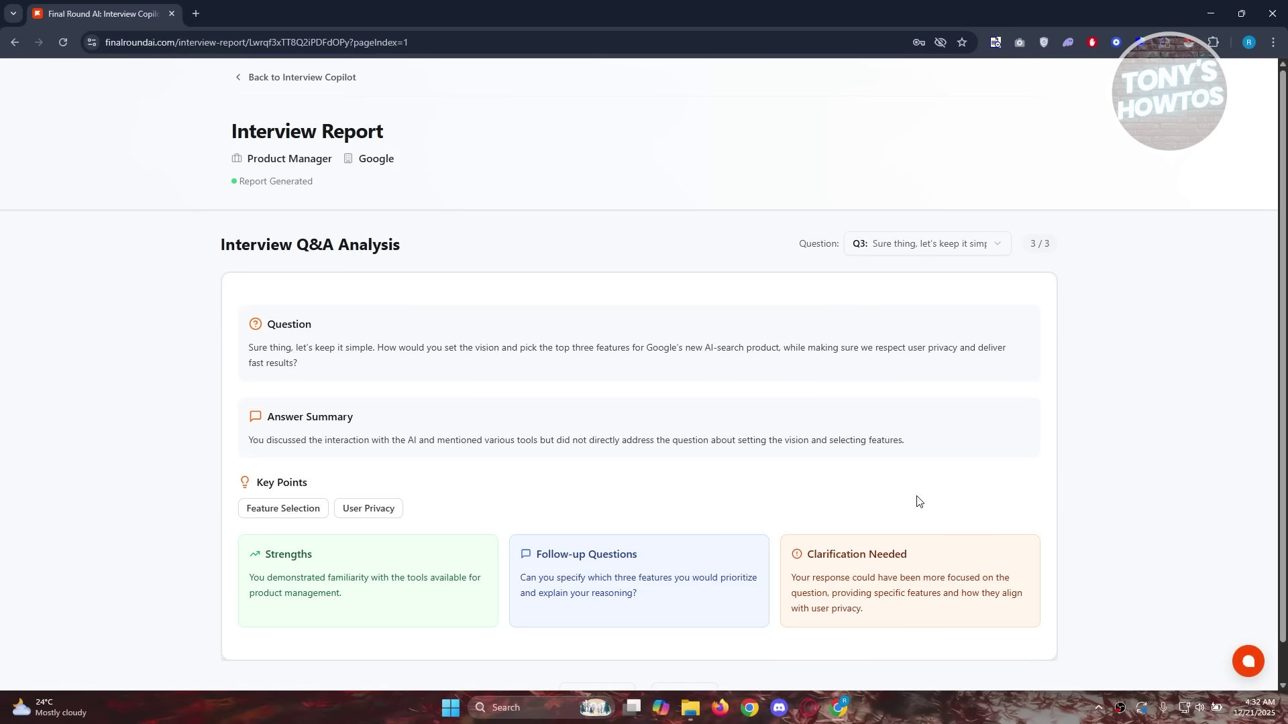
left_click(251, 88)
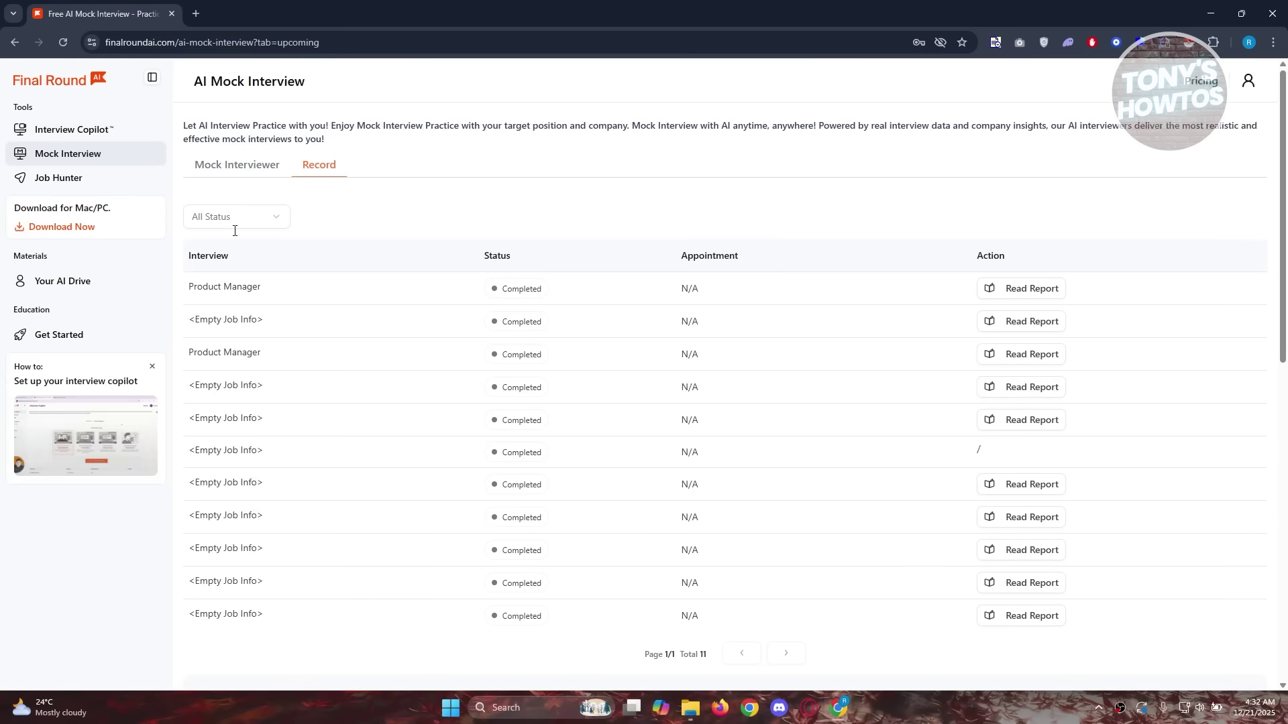